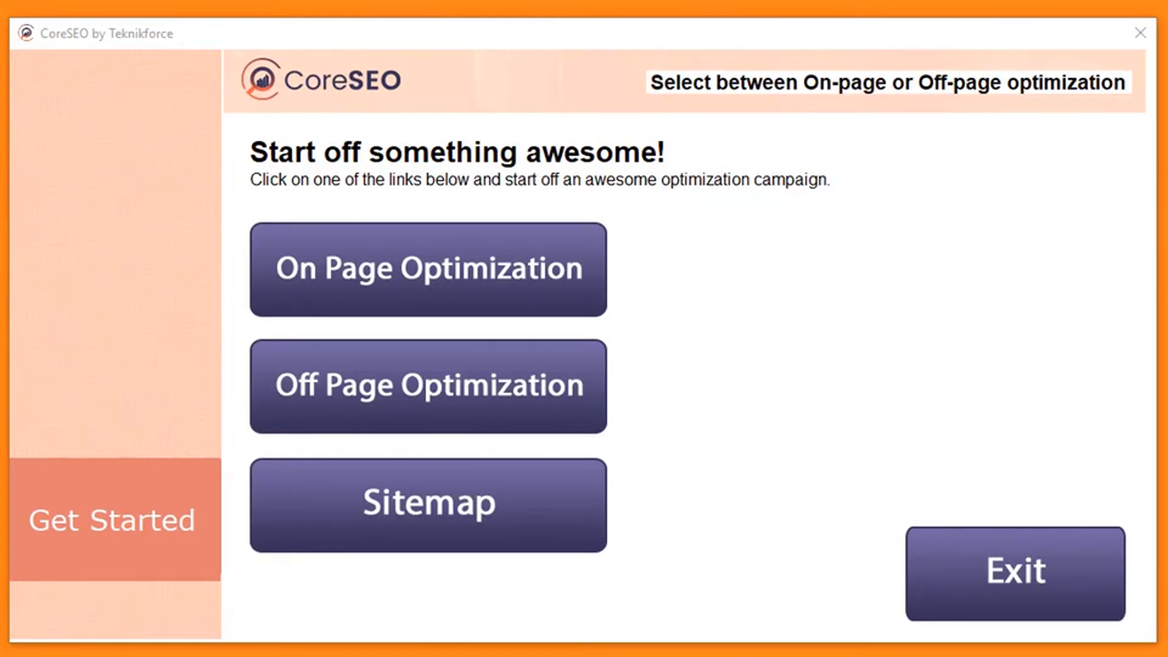
mouse_move(512, 263)
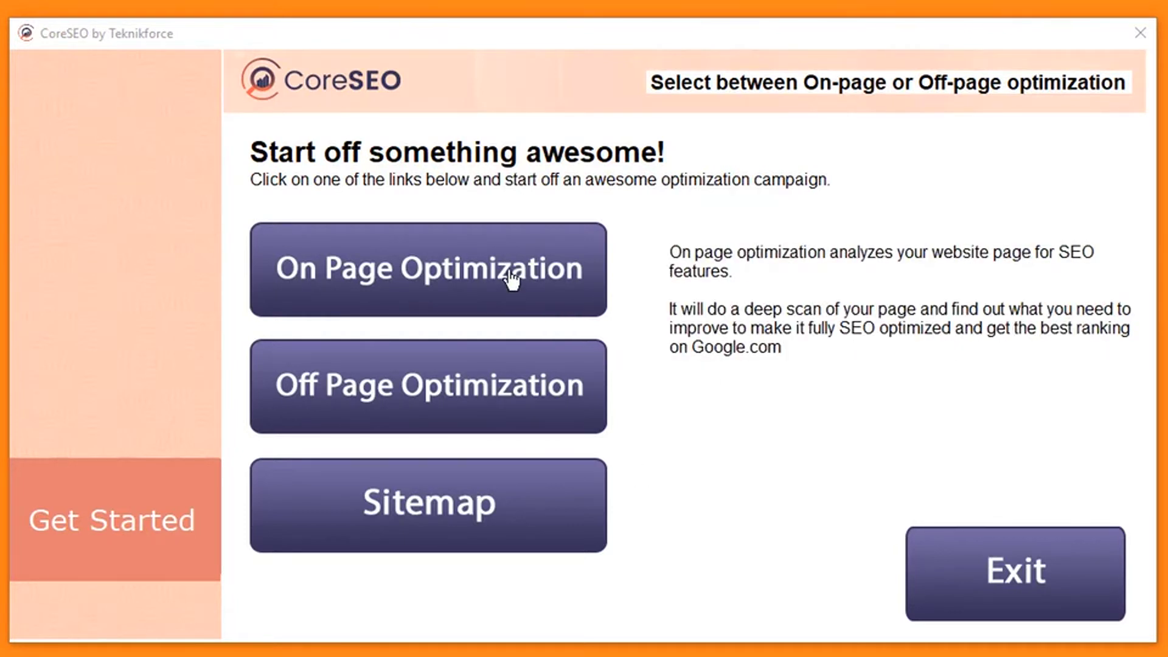
left_click(511, 277)
type("ht")
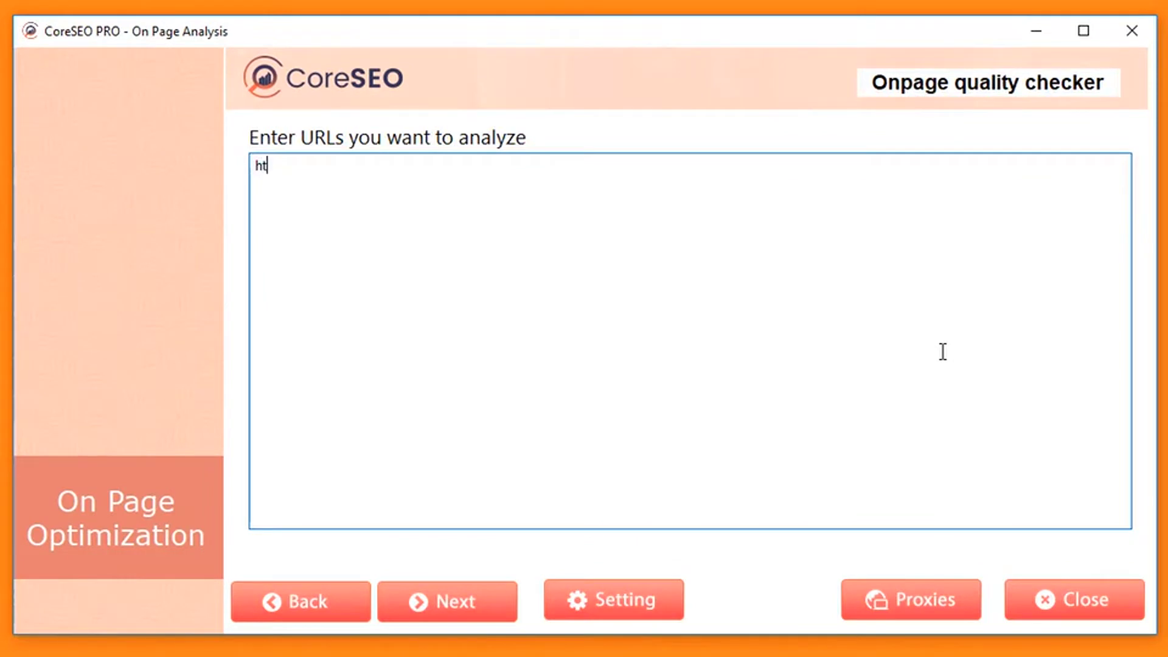
type("tp://astrobix.com")
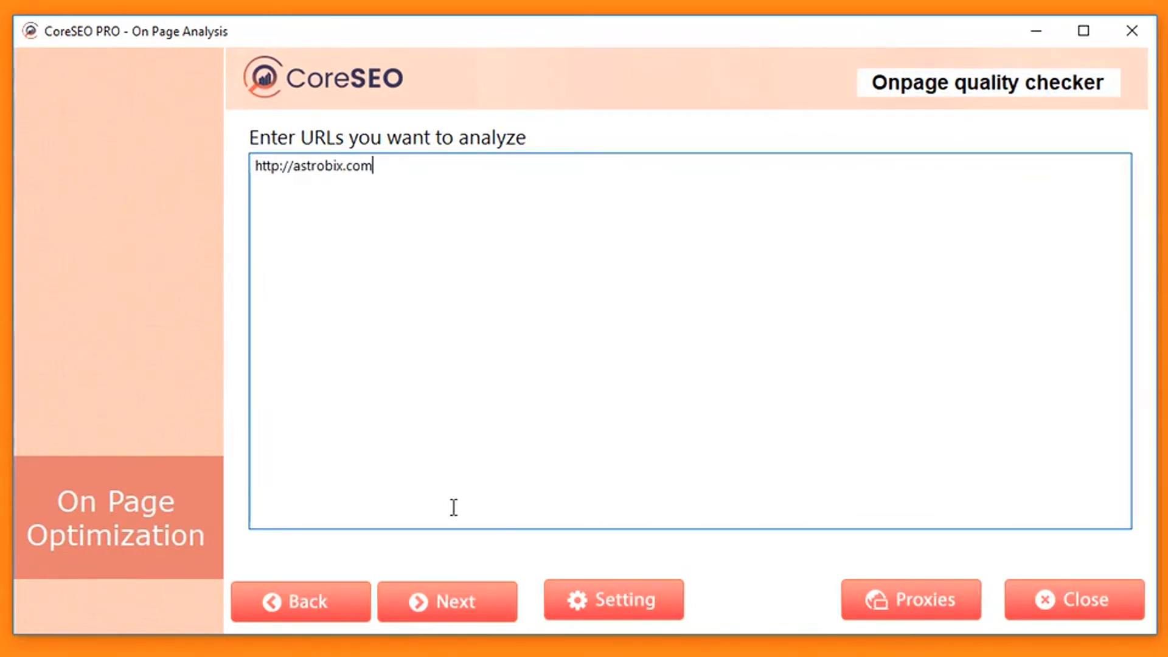
left_click(478, 601)
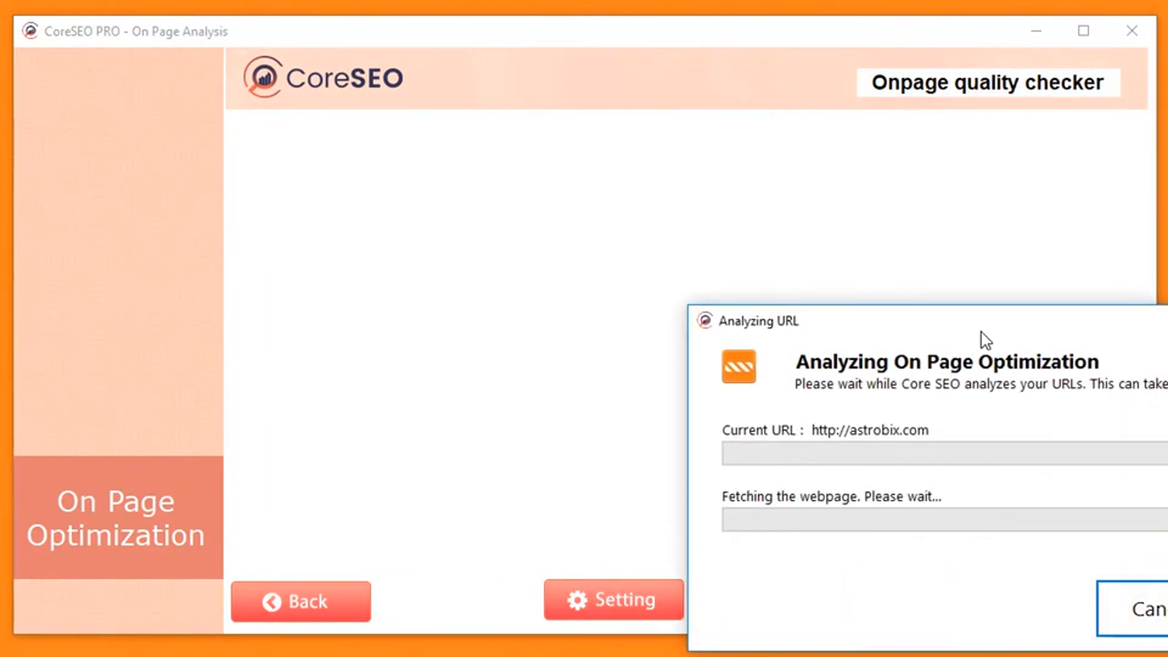
left_click_drag(981, 332, 673, 188)
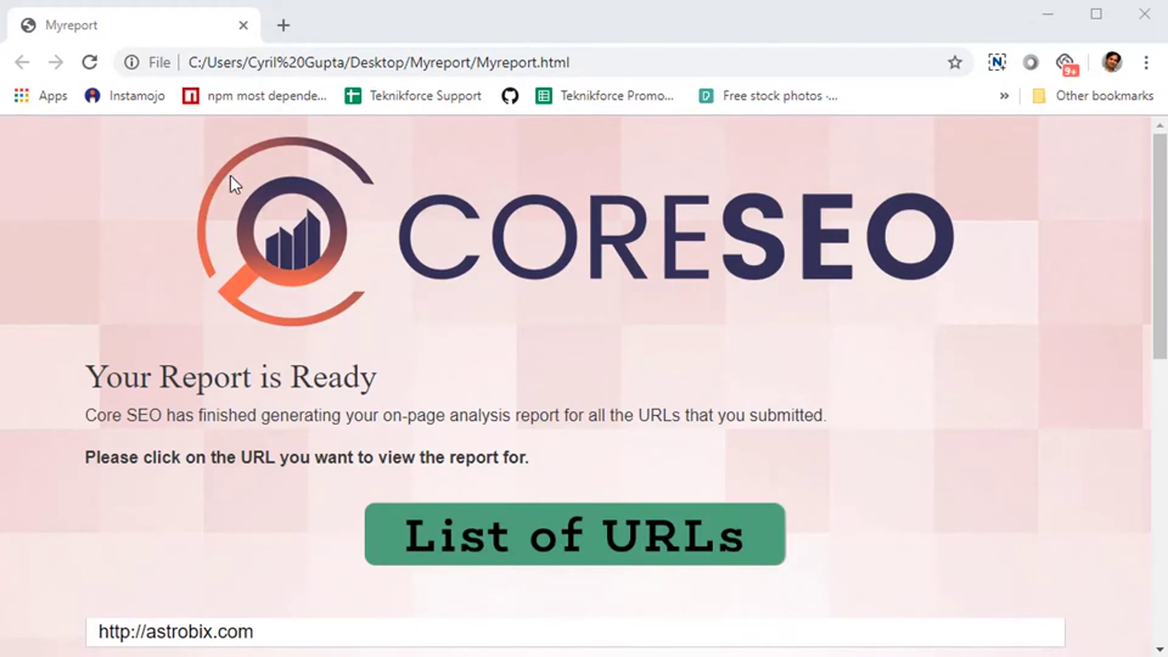
scroll(541, 261, "down", 10)
scroll(314, 355, "up", 5)
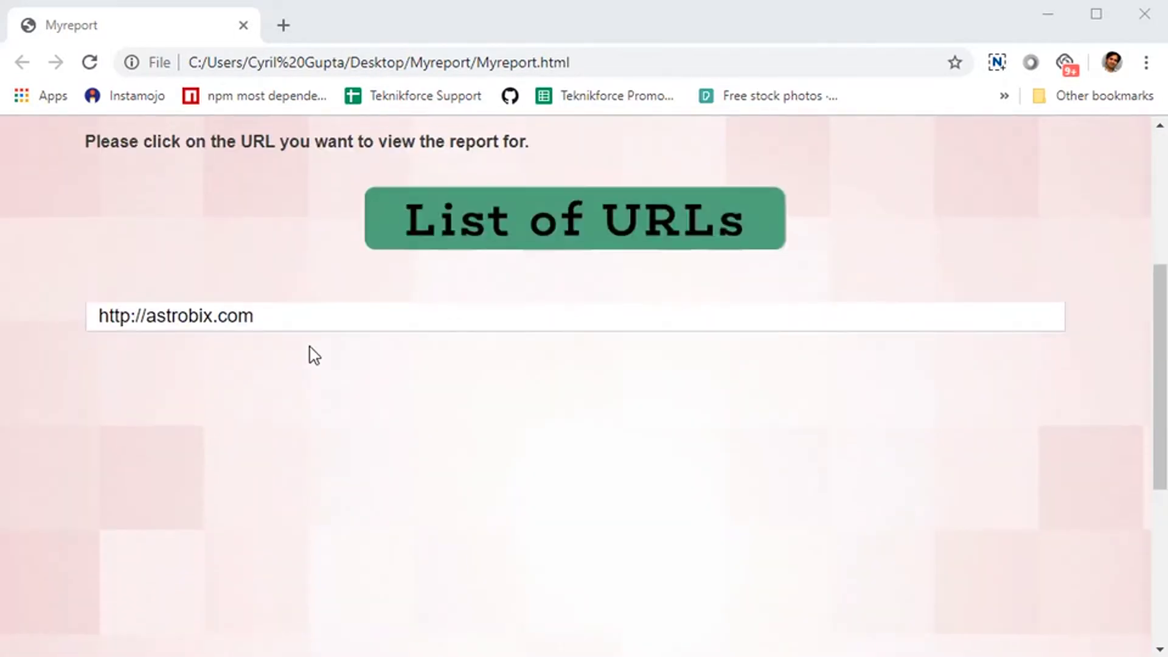
scroll(309, 347, "up", 5)
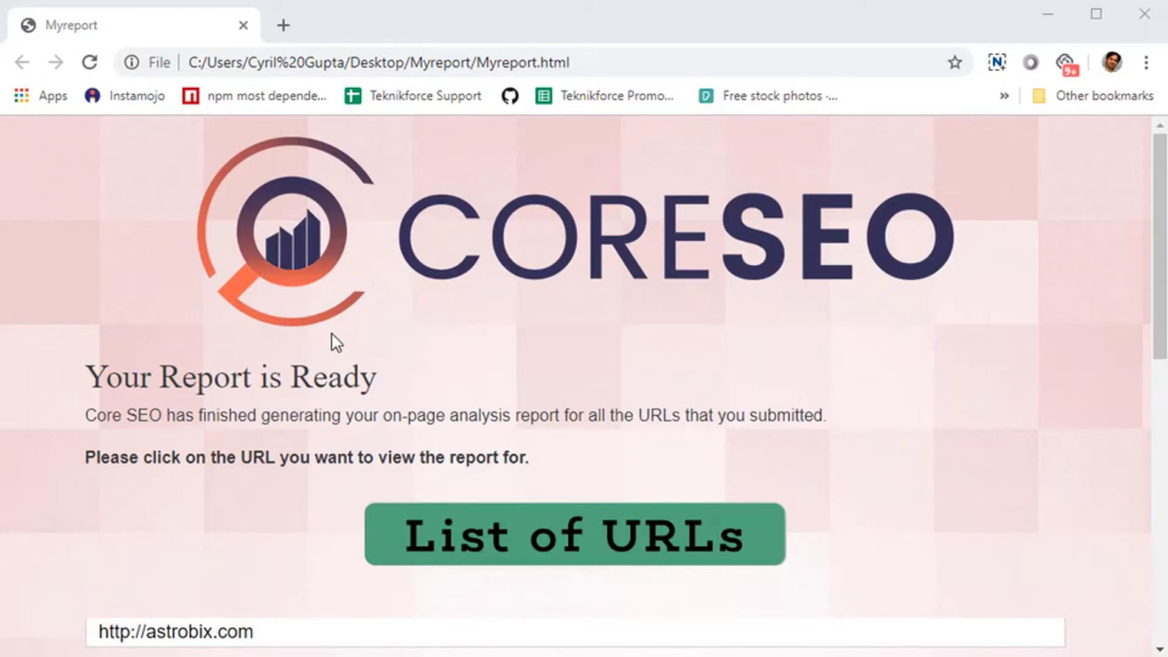
scroll(217, 584, "down", 2)
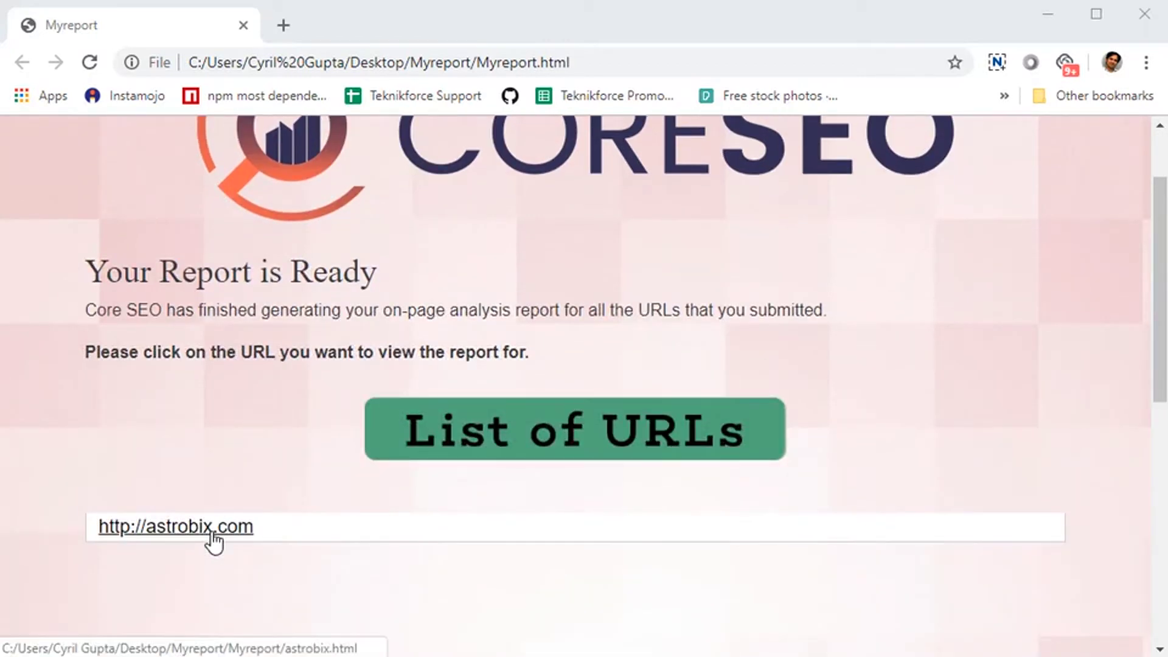
left_click(214, 531)
Step: Examine the results and remarks of the individual on-page SEO checks, from Title Analysis through Blocking Javascript
scroll(597, 425, "down", 2)
scroll(597, 425, "down", 6)
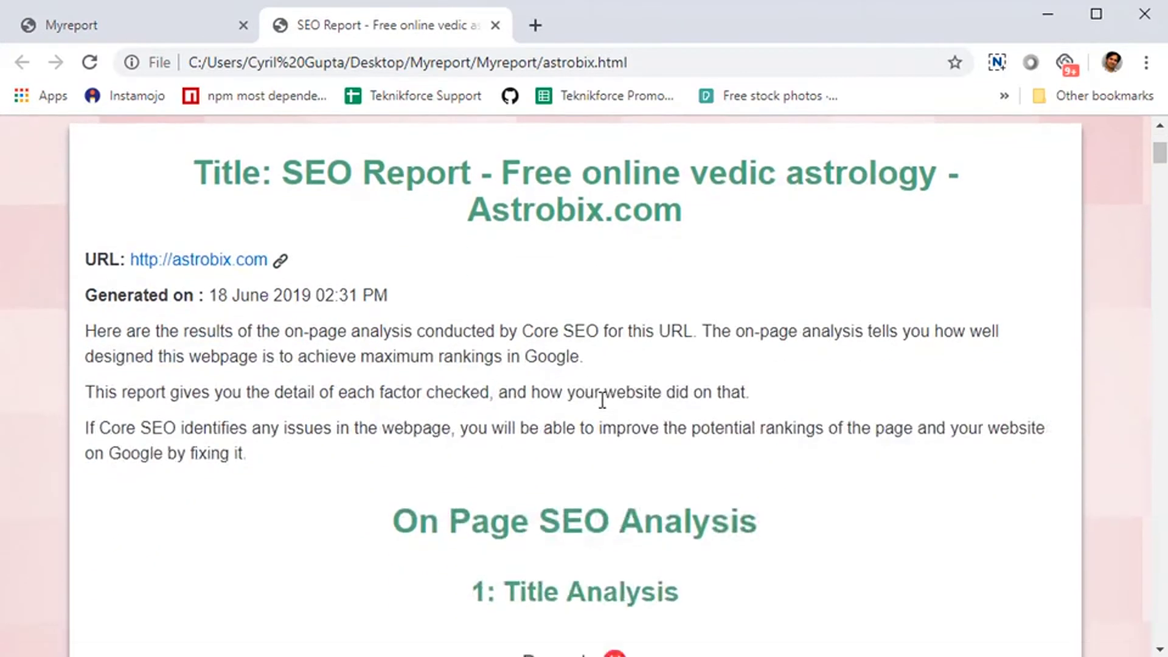
scroll(557, 375, "up", 4)
scroll(561, 380, "down", 8)
scroll(561, 380, "down", 20)
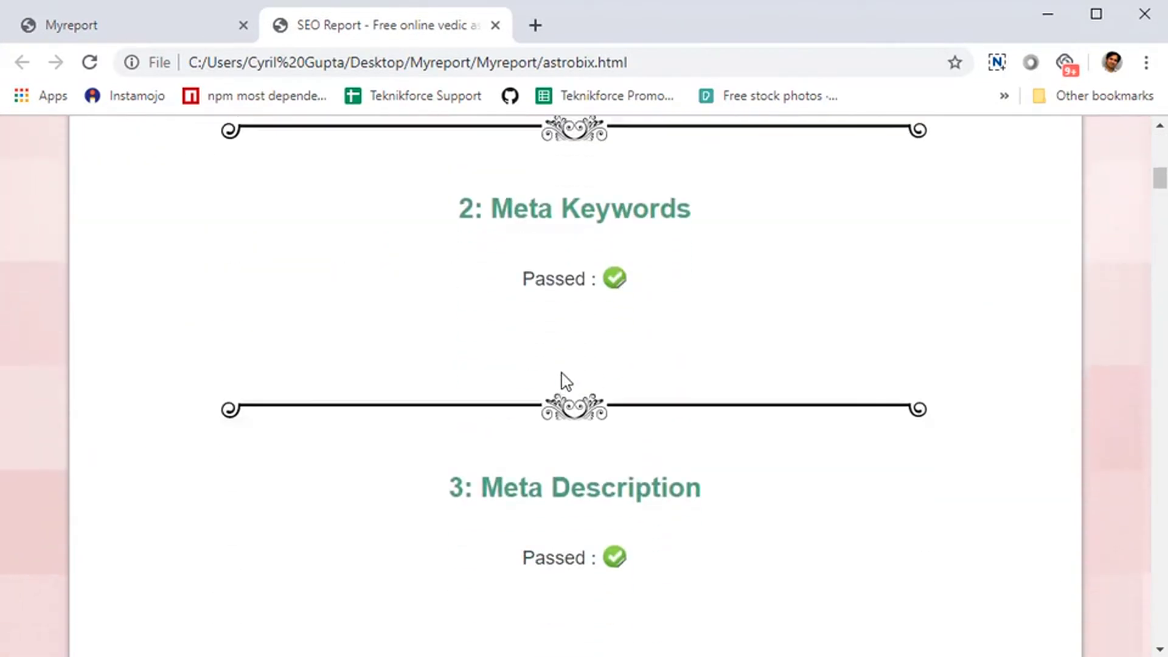
scroll(566, 380, "down", 9)
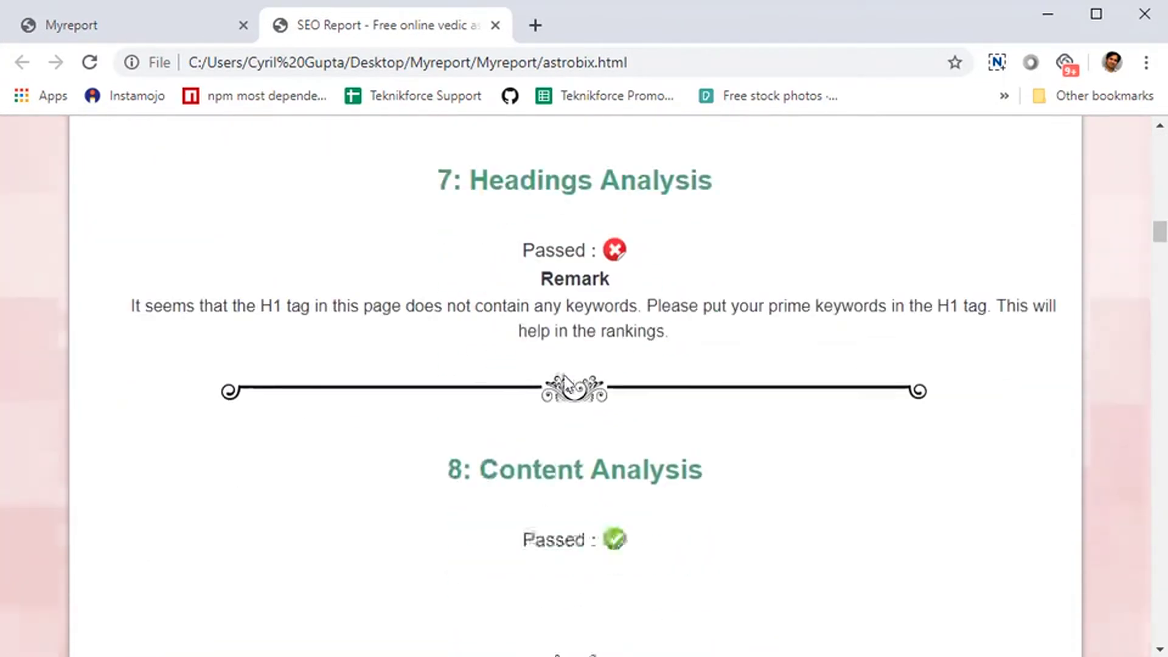
scroll(564, 366, "up", 4)
scroll(565, 347, "down", 4)
scroll(563, 336, "down", 16)
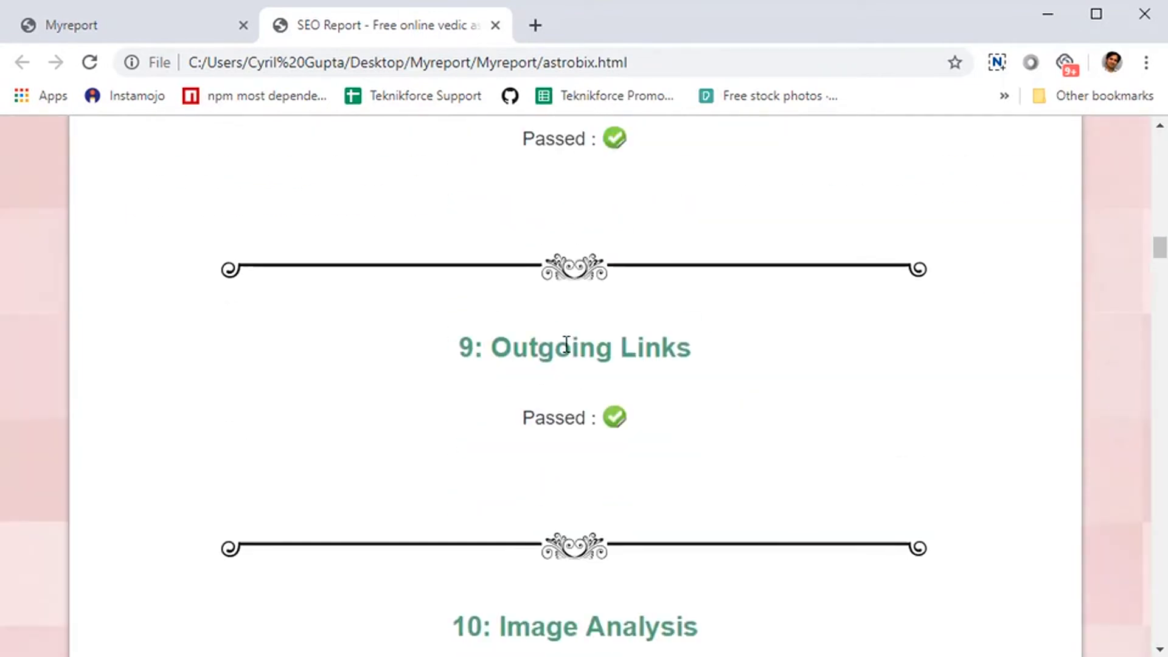
left_click_drag(494, 172, 756, 208)
left_click(756, 209)
scroll(741, 398, "down", 3)
scroll(737, 392, "down", 9)
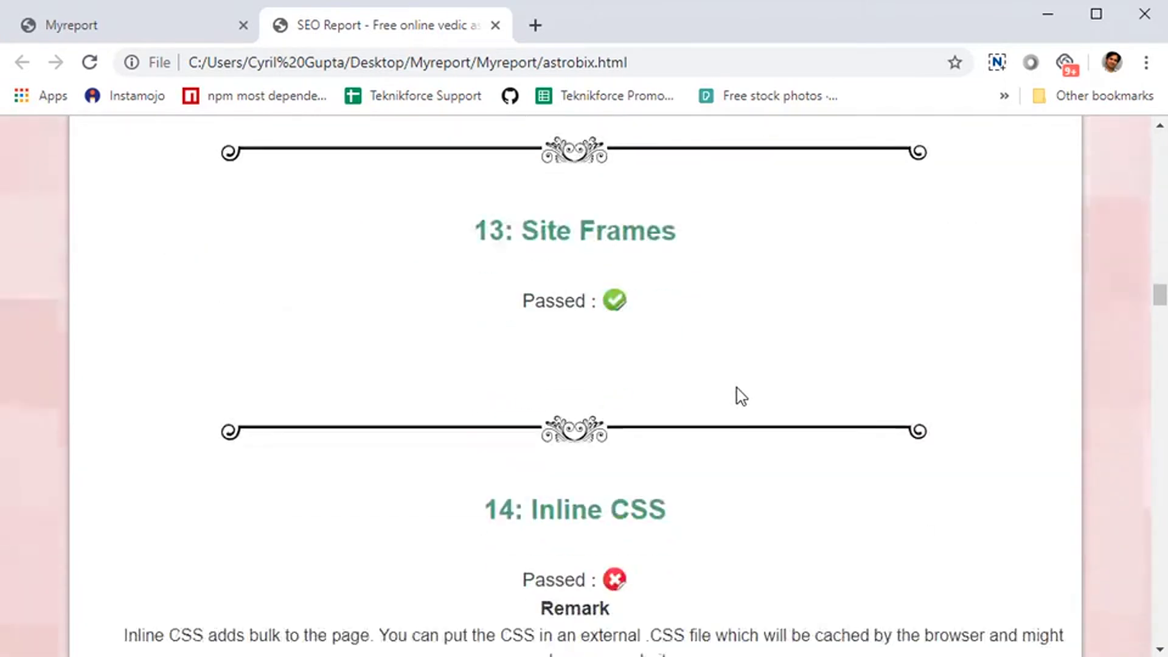
scroll(566, 342, "down", 14)
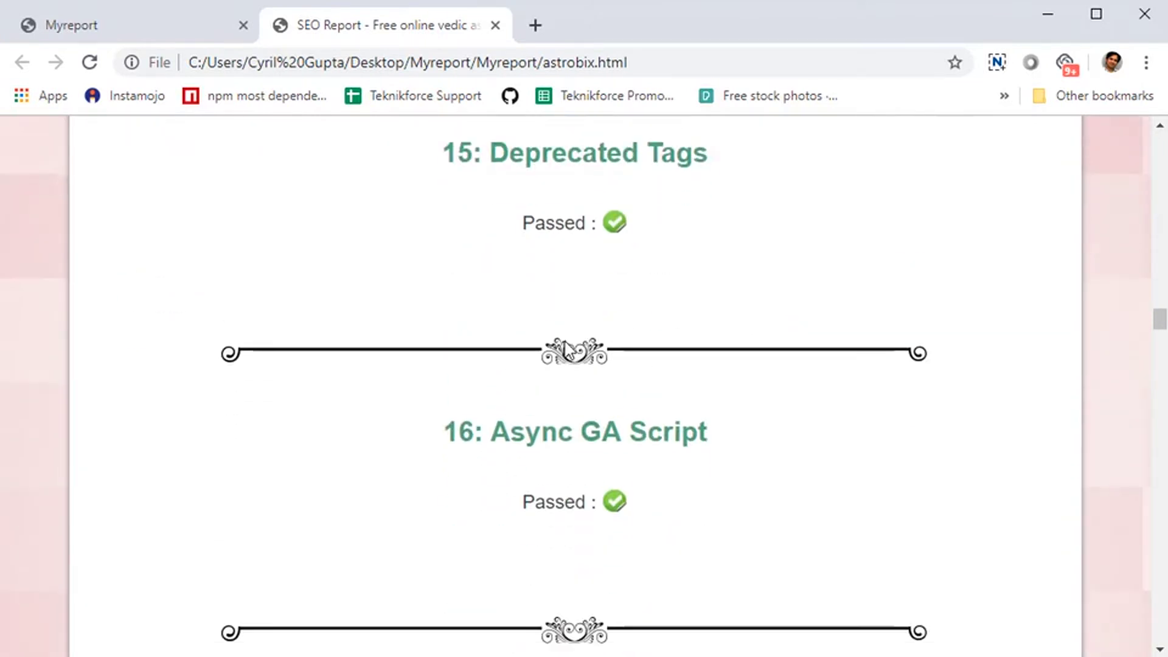
scroll(575, 347, "down", 9)
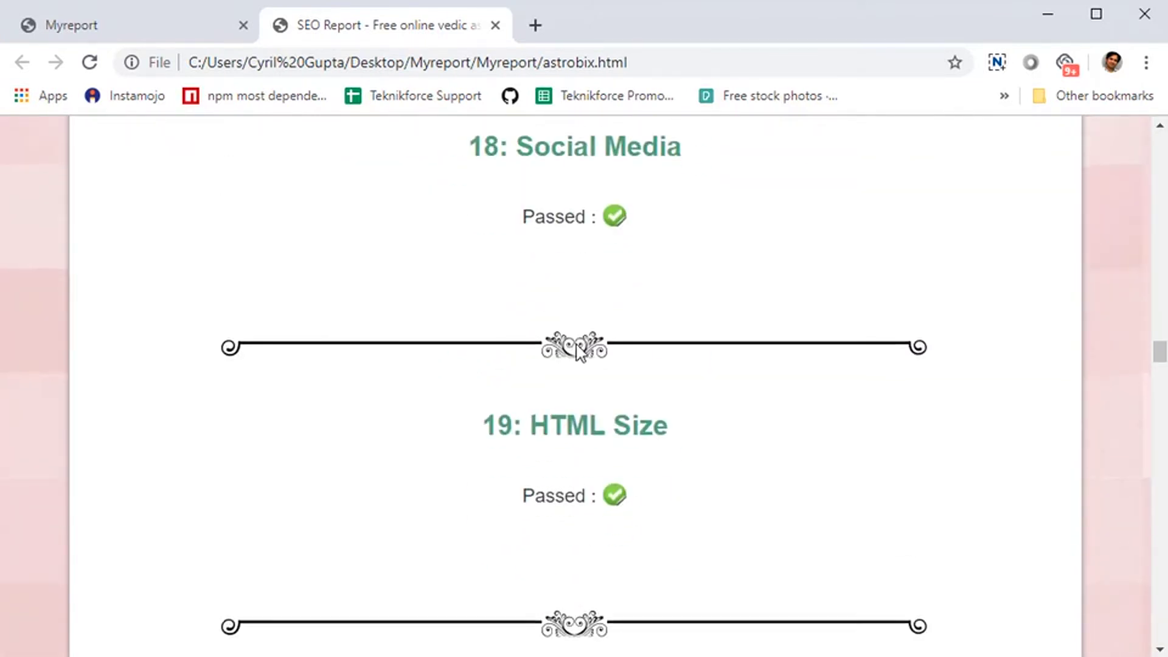
scroll(581, 350, "down", 3)
scroll(581, 356, "down", 16)
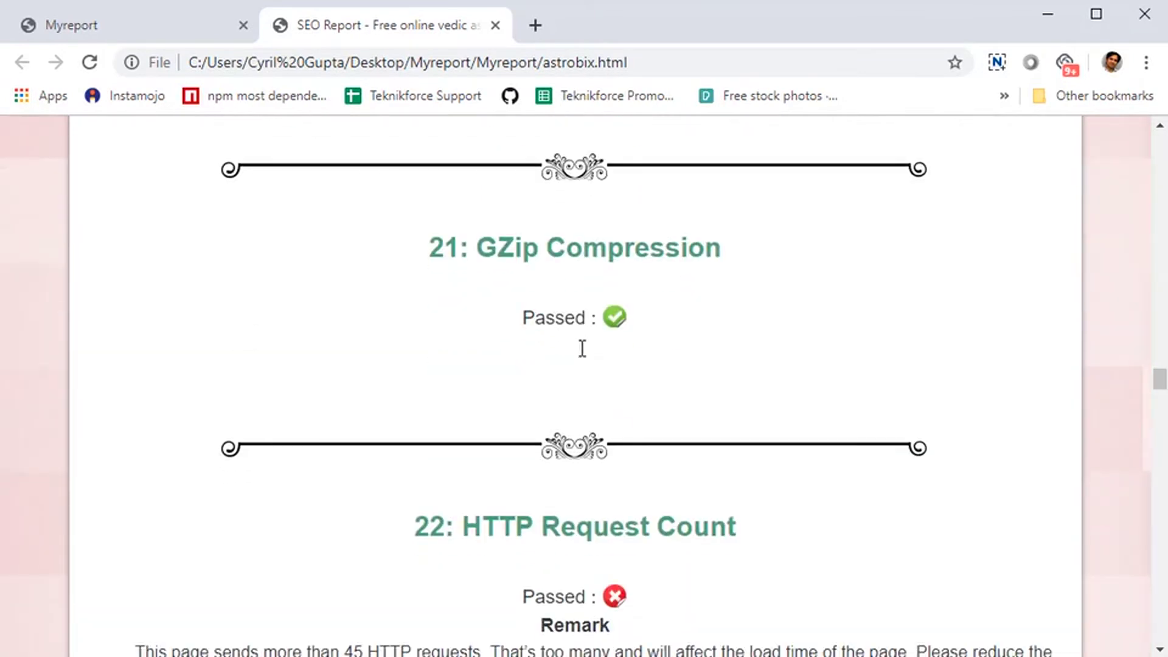
scroll(581, 350, "down", 20)
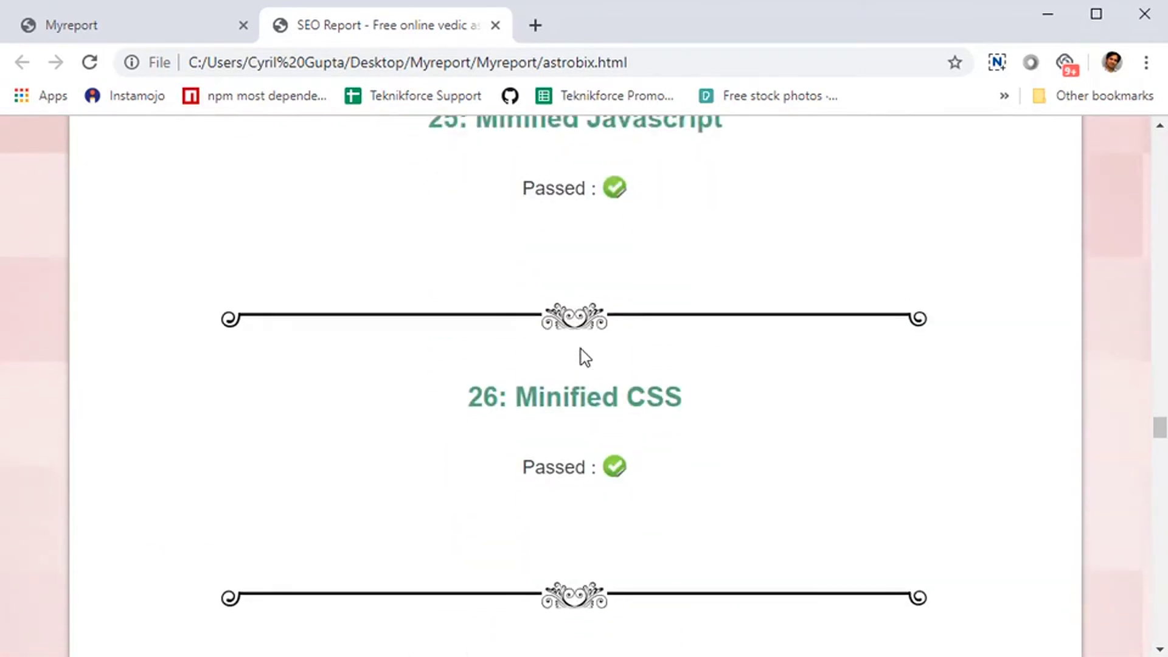
scroll(581, 350, "down", 17)
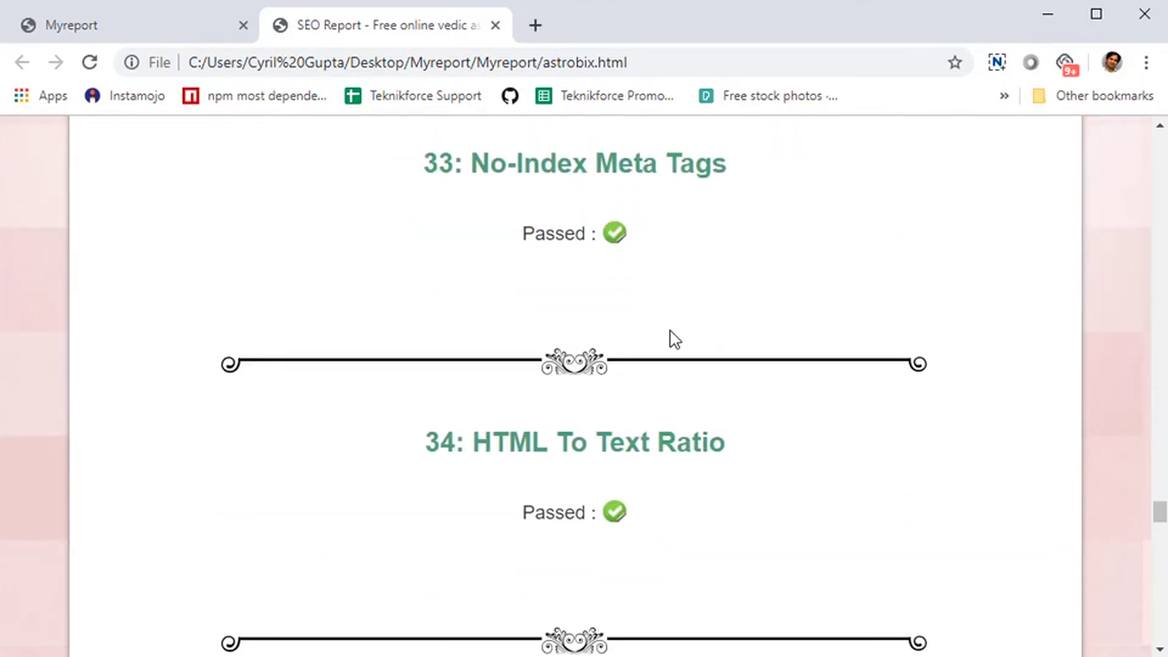
scroll(672, 337, "down", 18)
scroll(683, 360, "down", 18)
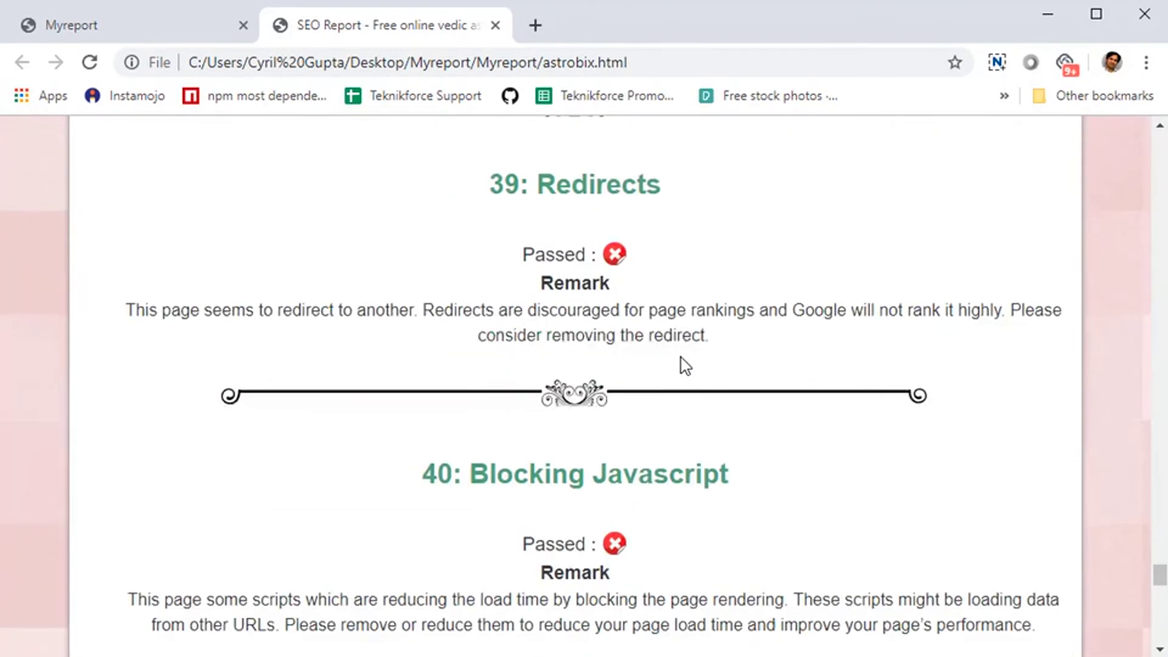
scroll(693, 380, "down", 2)
scroll(802, 462, "up", 20)
scroll(802, 465, "up", 5)
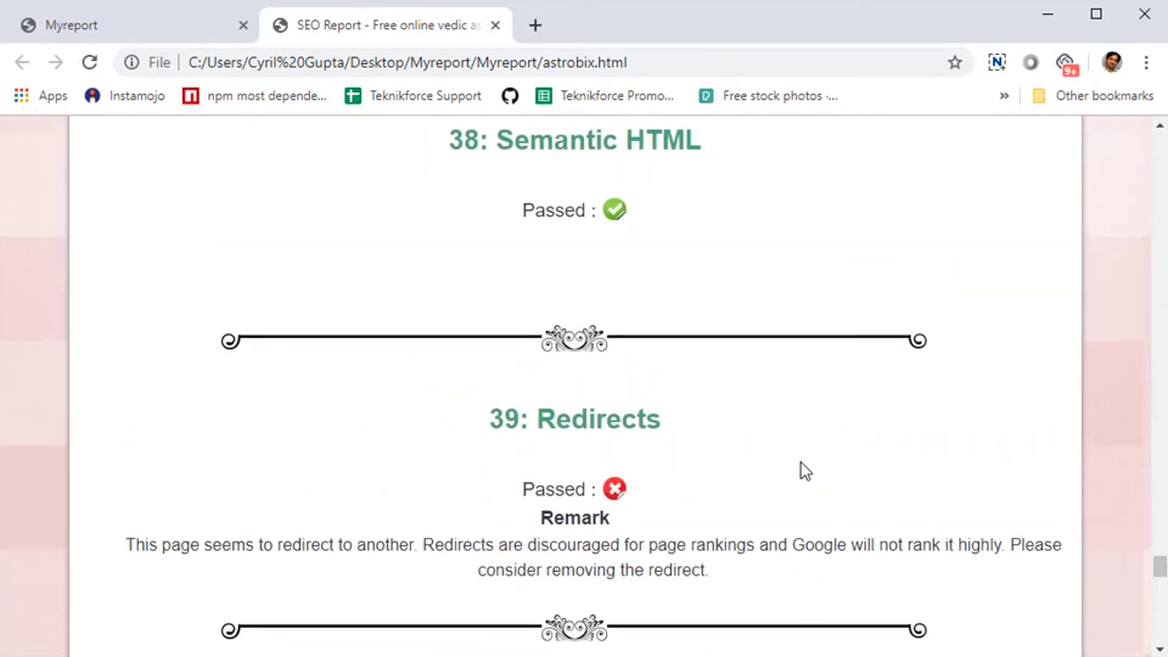
scroll(801, 465, "up", 5)
scroll(802, 465, "up", 9)
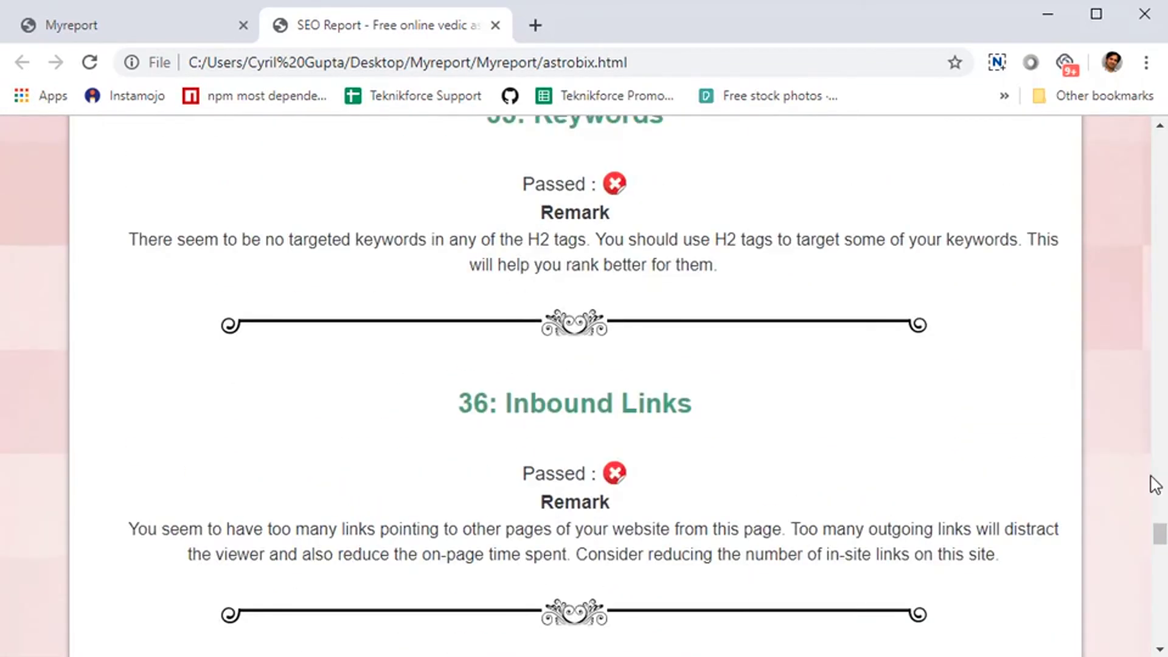
left_click_drag(1163, 535, 1165, 126)
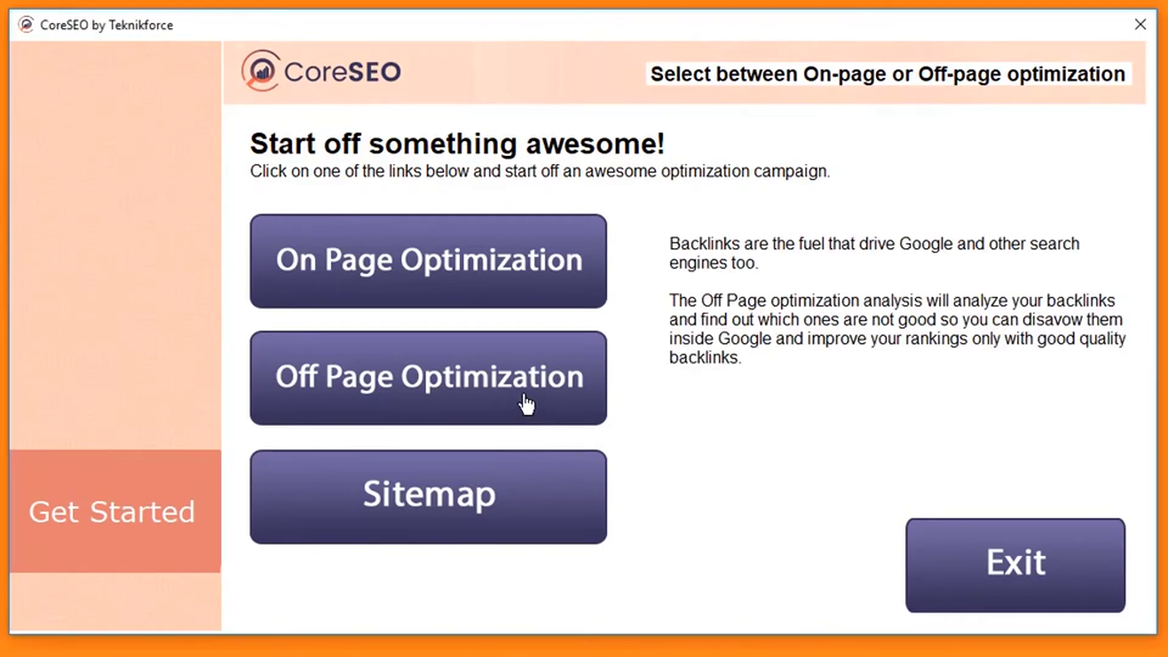
left_click(521, 408)
left_click(378, 323)
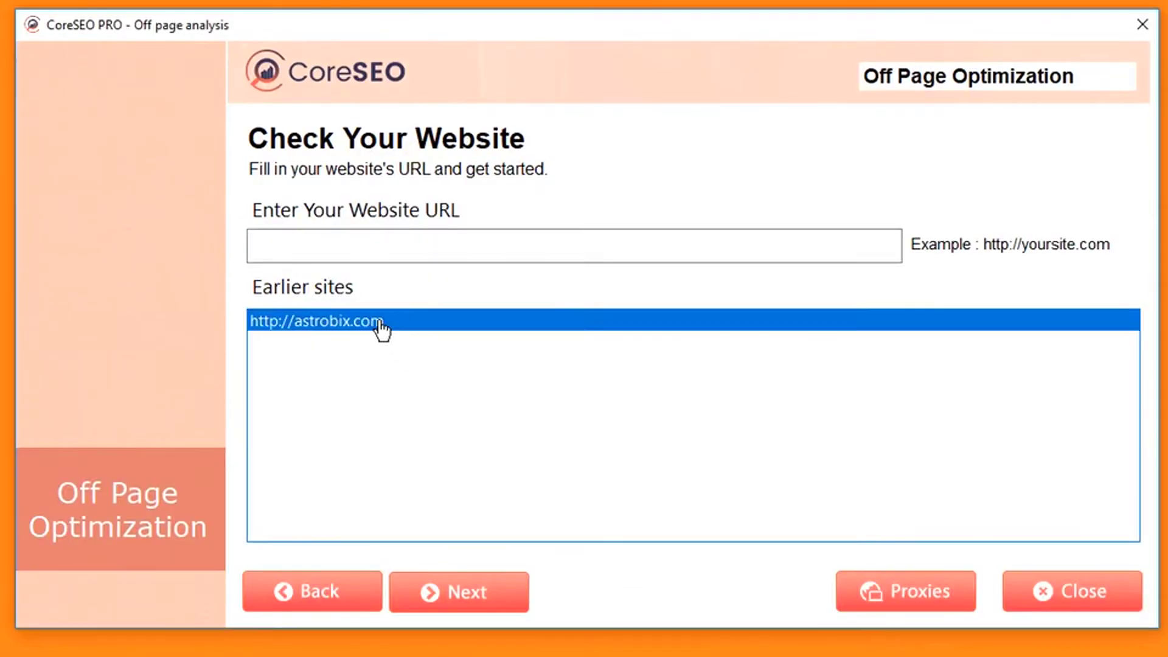
left_click(468, 600)
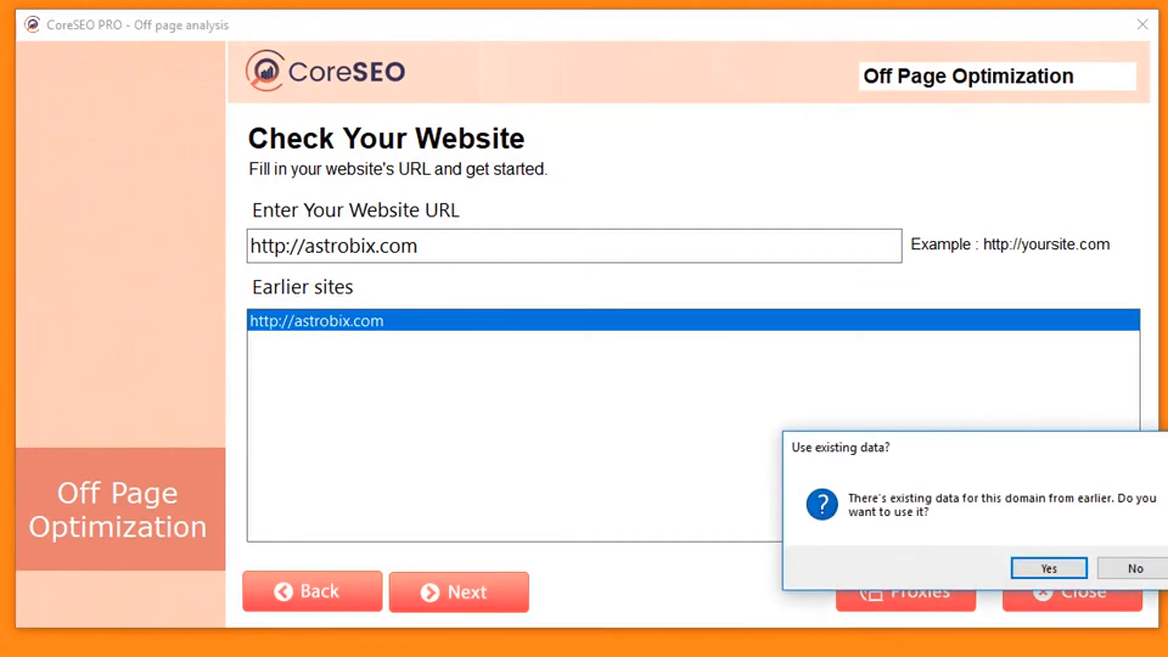
left_click_drag(952, 450, 600, 282)
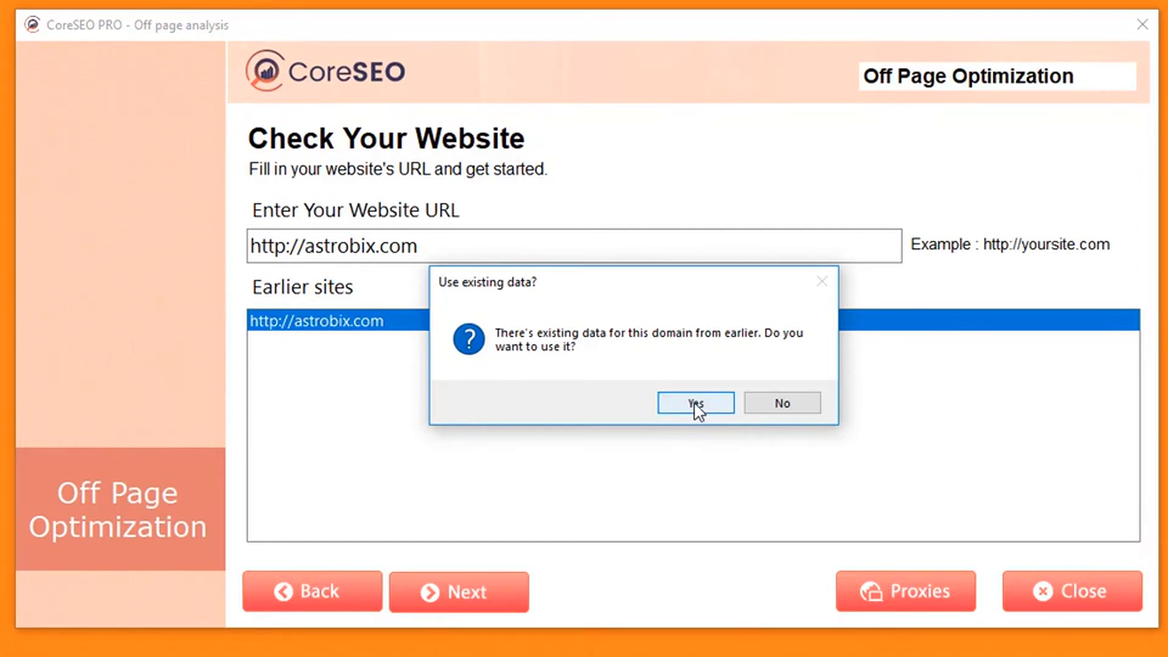
left_click(774, 402)
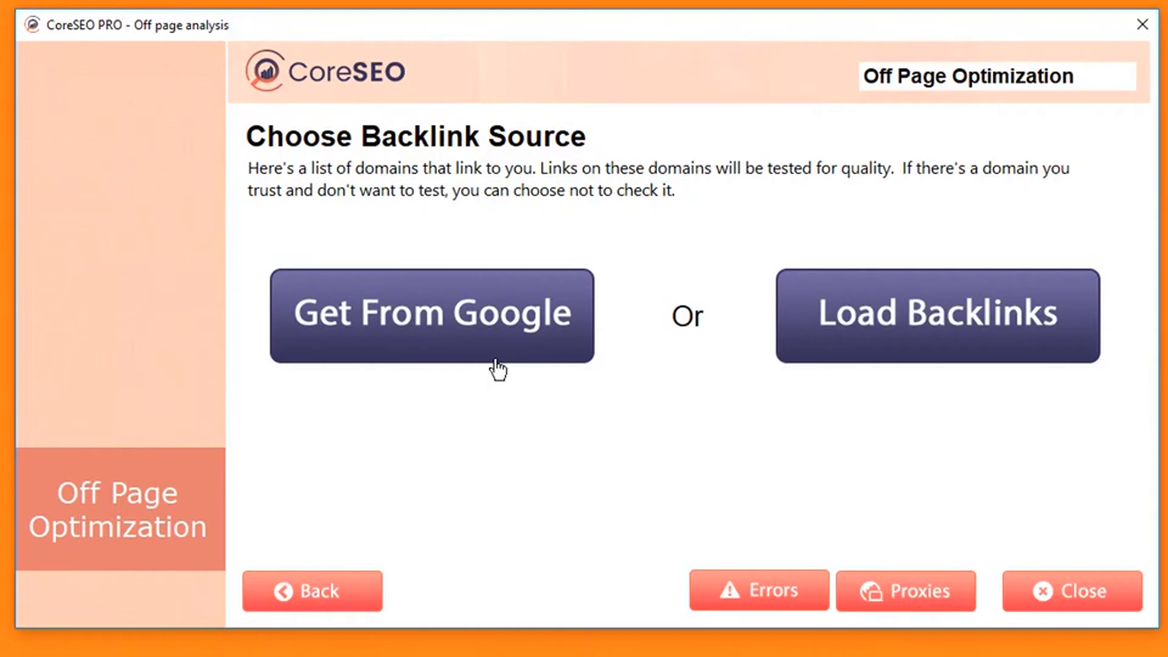
Step: Get the site's backlinks from Google and look through the list of linking domains
left_click(495, 323)
left_click(676, 419)
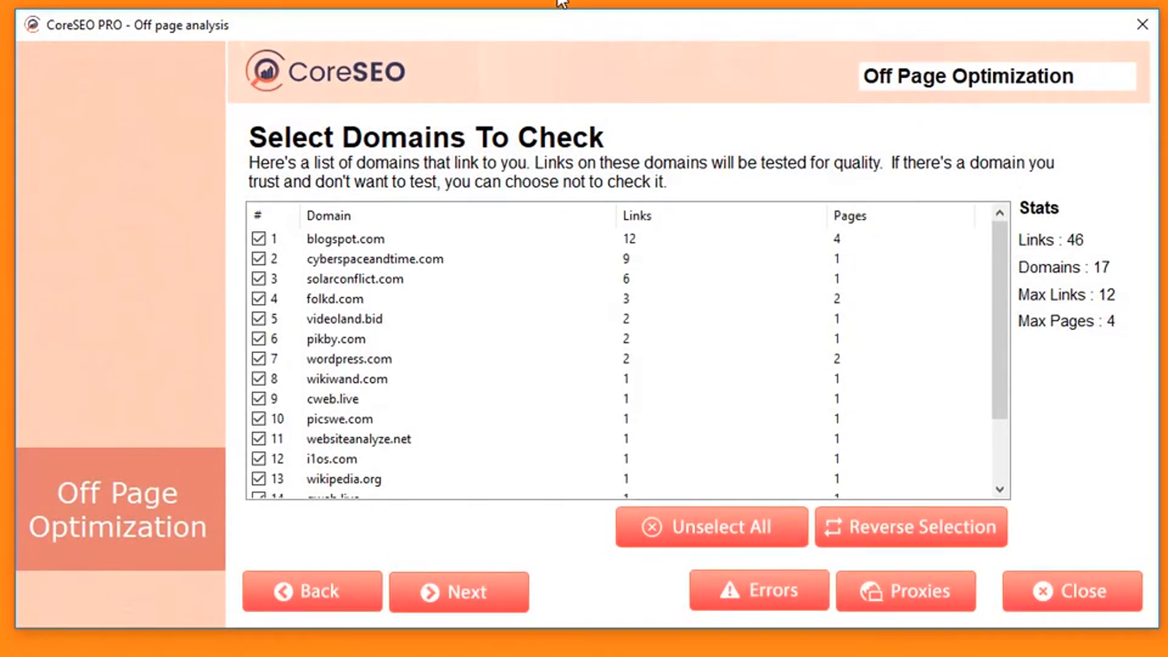
scroll(684, 317, "down", 3)
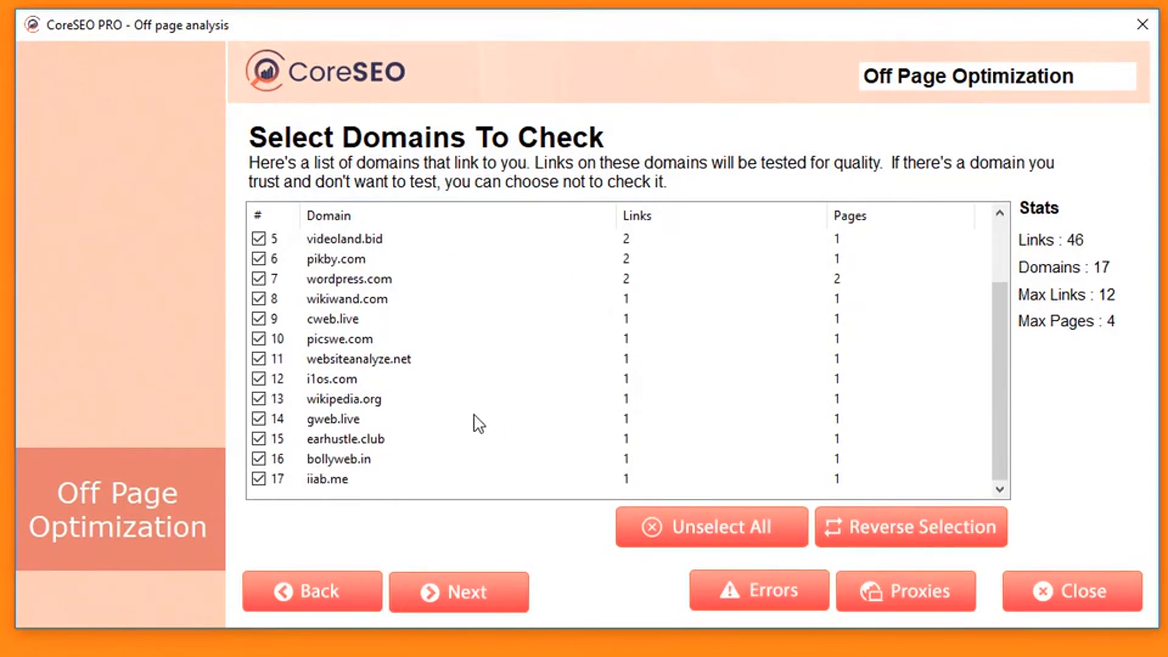
scroll(477, 422, "up", 3)
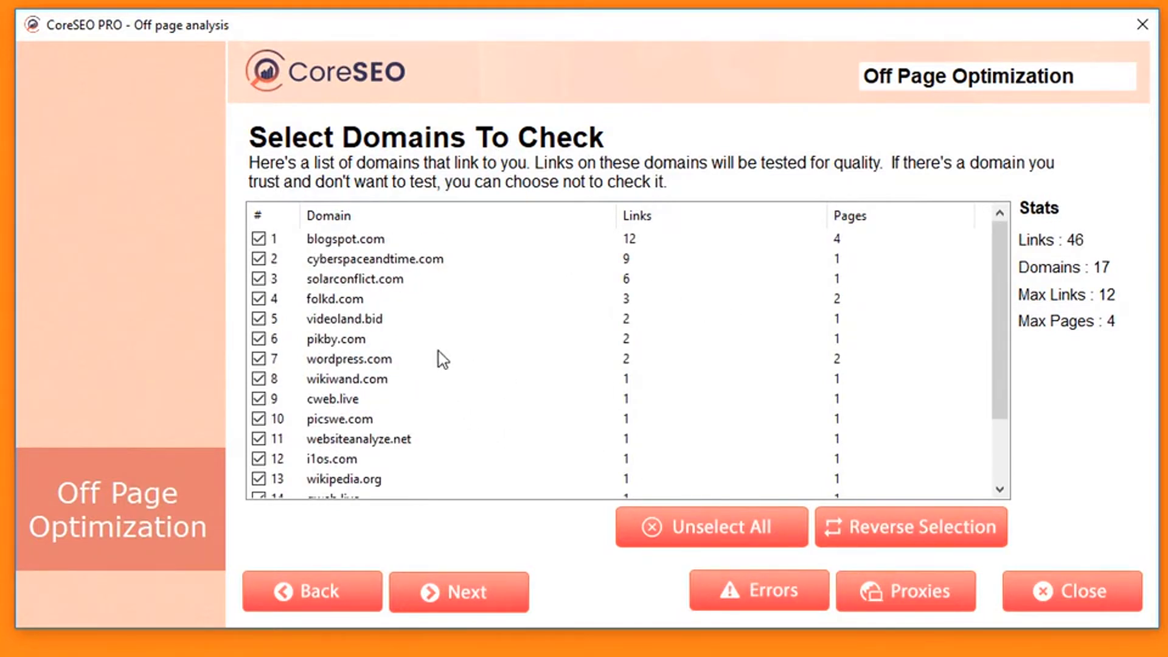
scroll(536, 401, "down", 2)
scroll(353, 323, "up", 2)
scroll(375, 403, "down", 2)
scroll(375, 401, "up", 2)
Step: Exclude blogspot.com, wordpress.com and wikipedia.org from the domains to check and continue to the domain checking settings
left_click(258, 239)
left_click(258, 359)
scroll(404, 308, "down", 2)
left_click(272, 402)
left_click(260, 399)
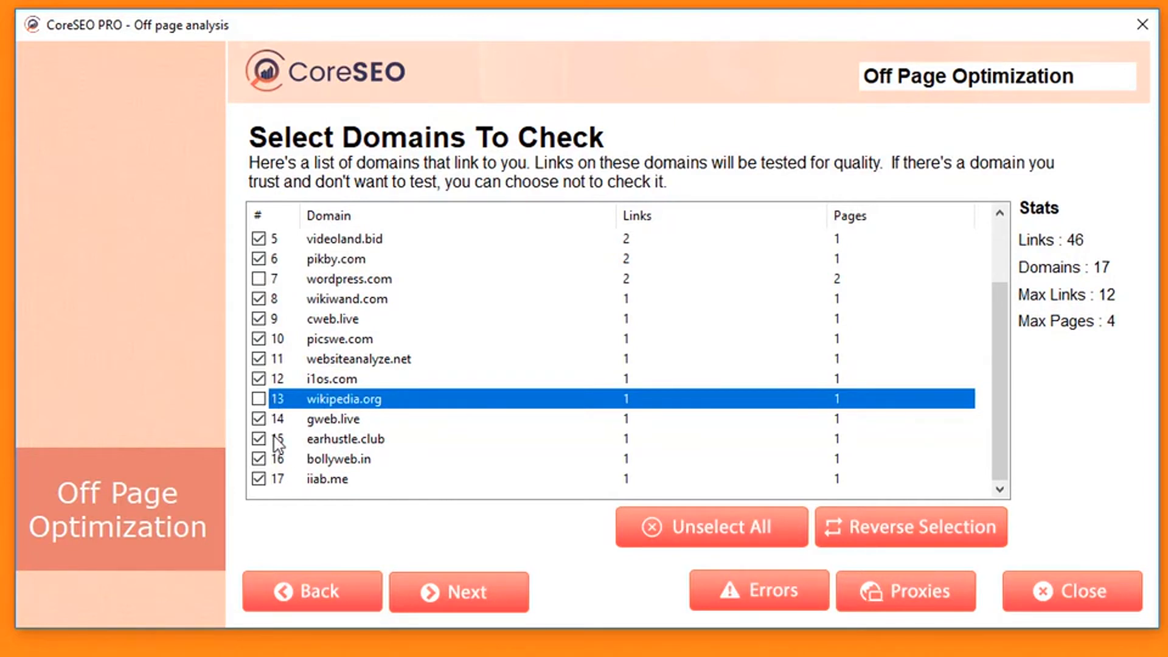
scroll(303, 451, "up", 2)
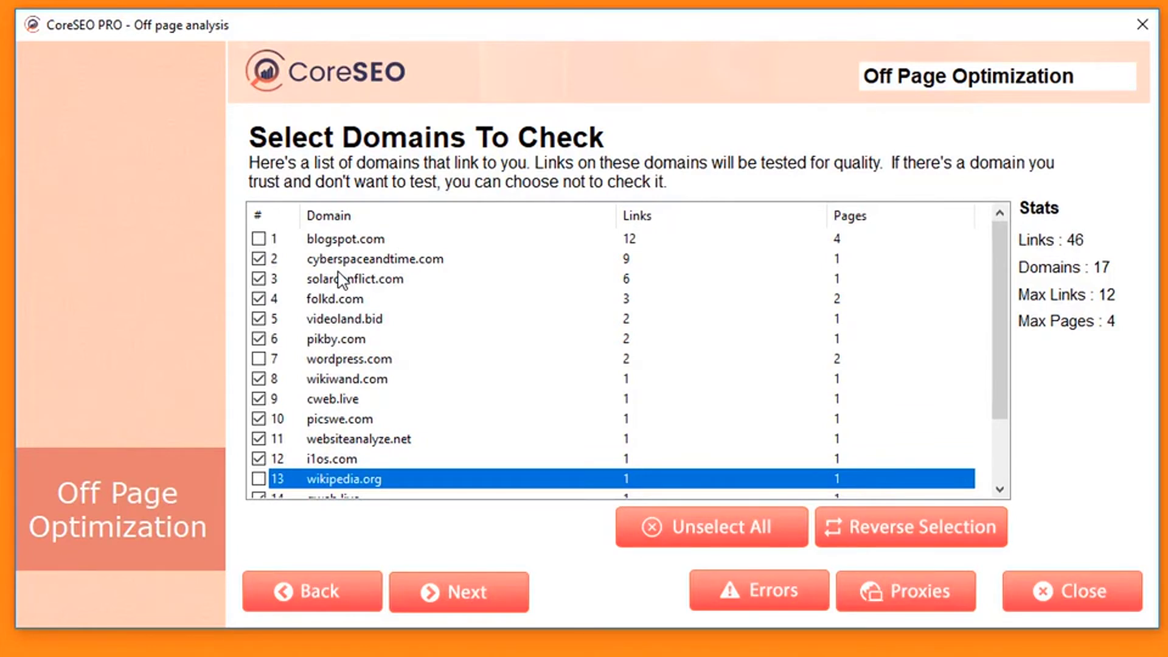
left_click(448, 593)
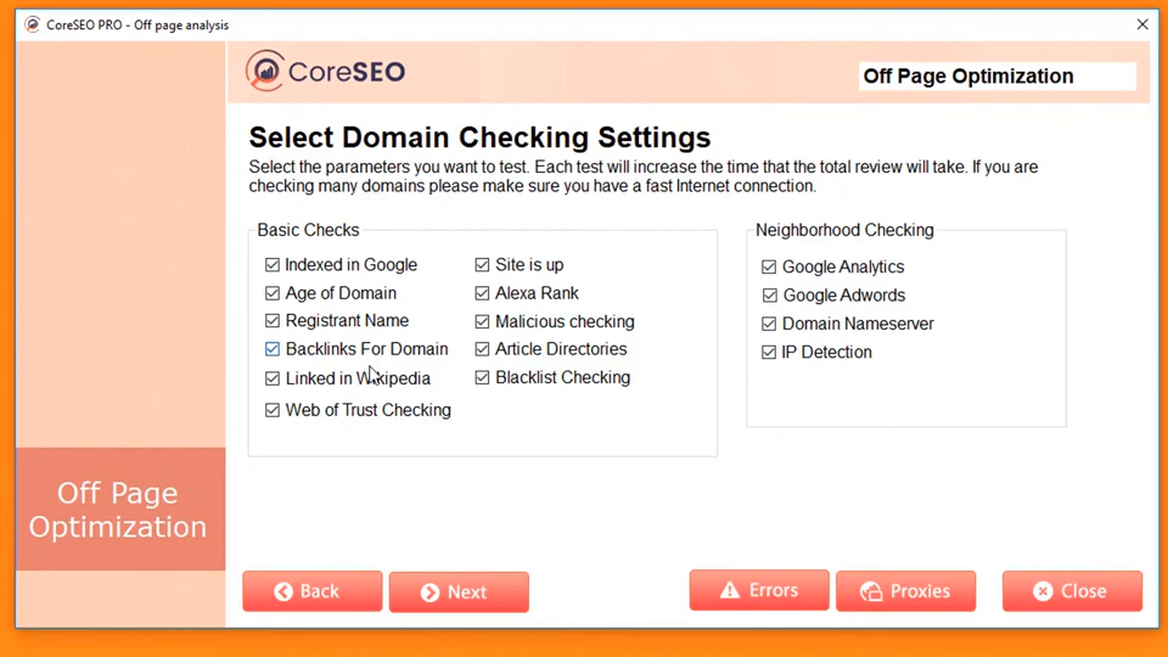
left_click(340, 272)
left_click(340, 272)
left_click(334, 297)
left_click(359, 268)
left_click(360, 296)
left_click(373, 265)
left_click(829, 321)
left_click(825, 331)
Step: Run all basic and neighborhood checks on the selected domains and select the folkd.com entry in the action report
left_click(489, 602)
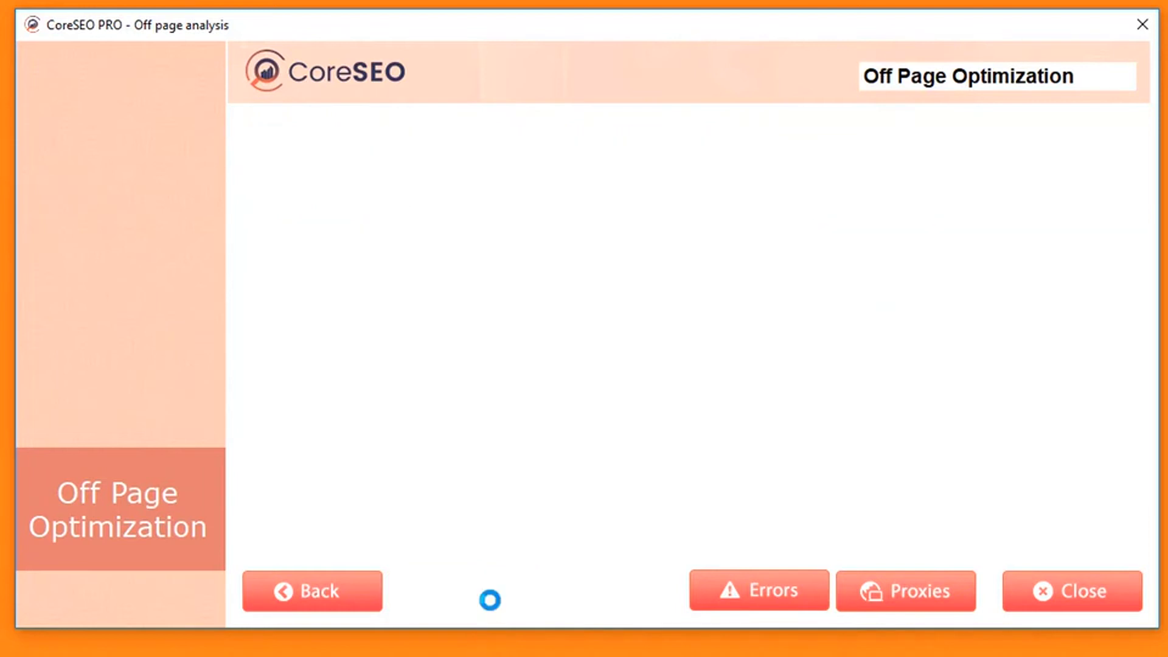
left_click(510, 342)
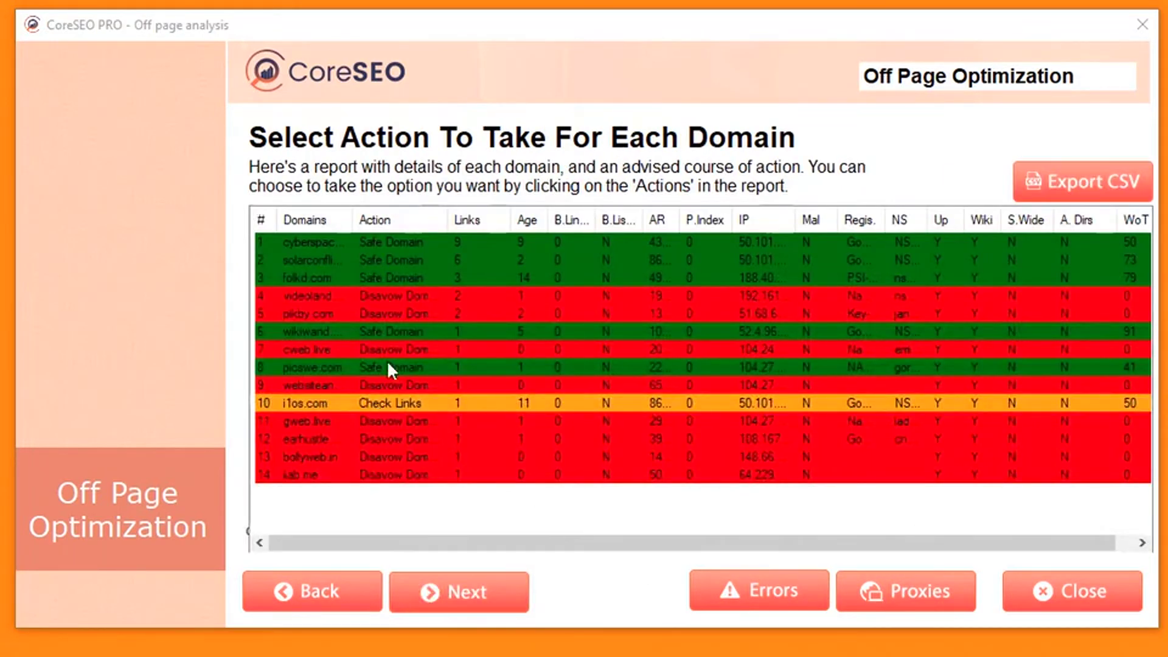
left_click(404, 261)
left_click(327, 277)
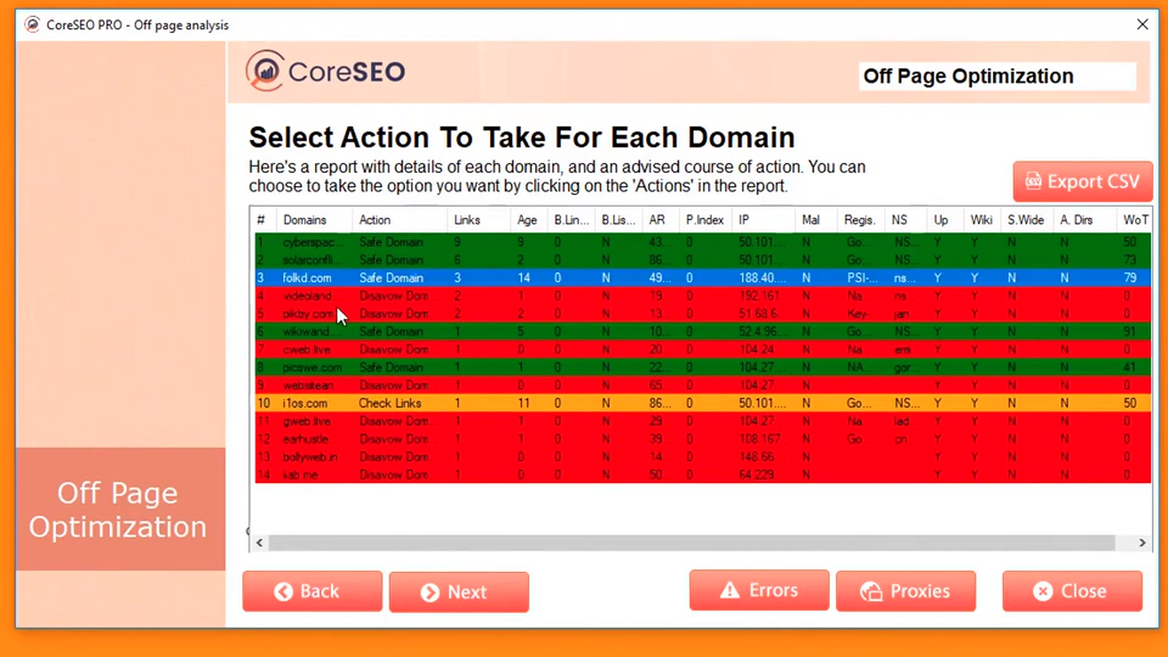
Step: Look through the domain report and change the action for i1os.com to Safe Domain
left_click(355, 302)
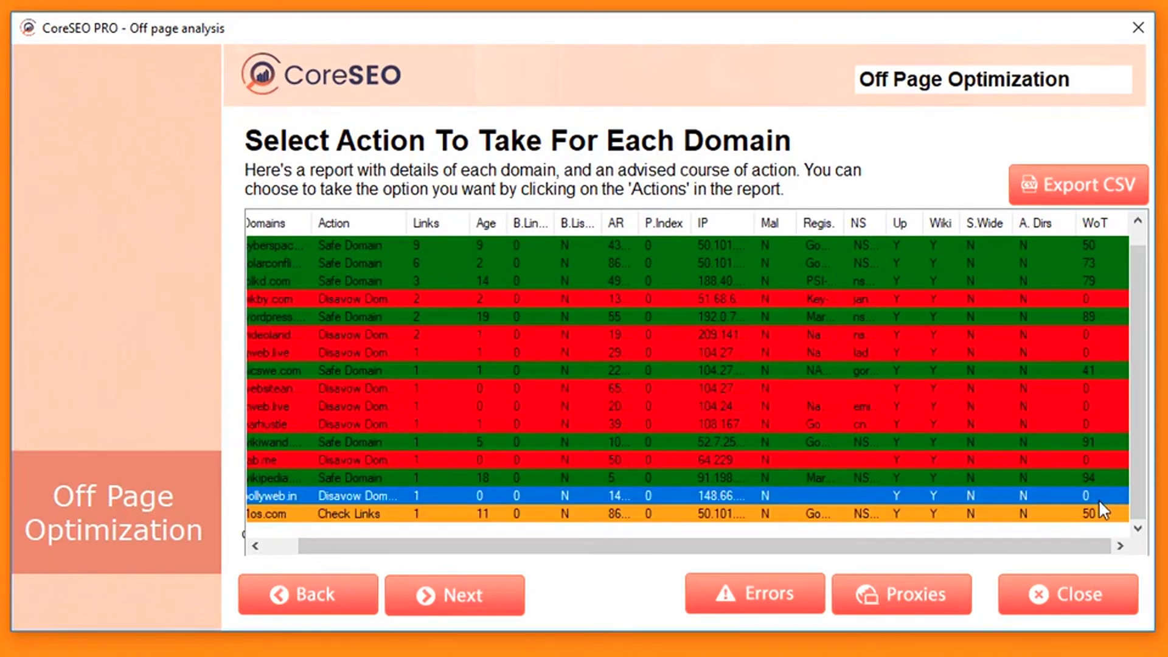
left_click_drag(1071, 546, 456, 509)
scroll(617, 371, "up", 1)
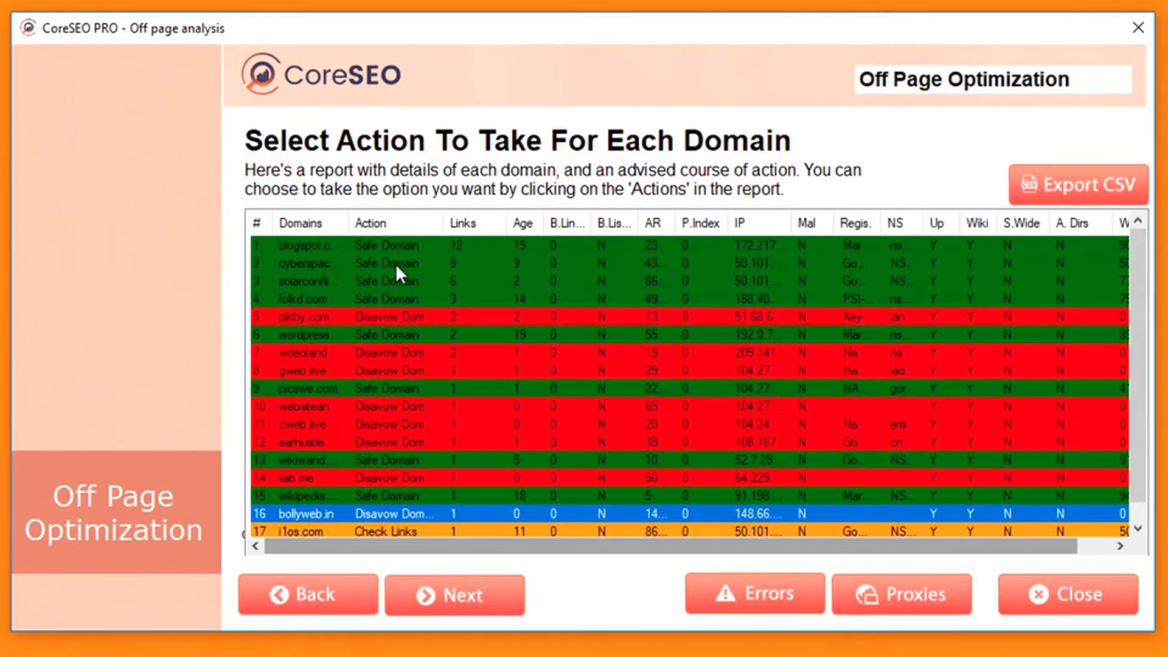
scroll(426, 499, "down", 1)
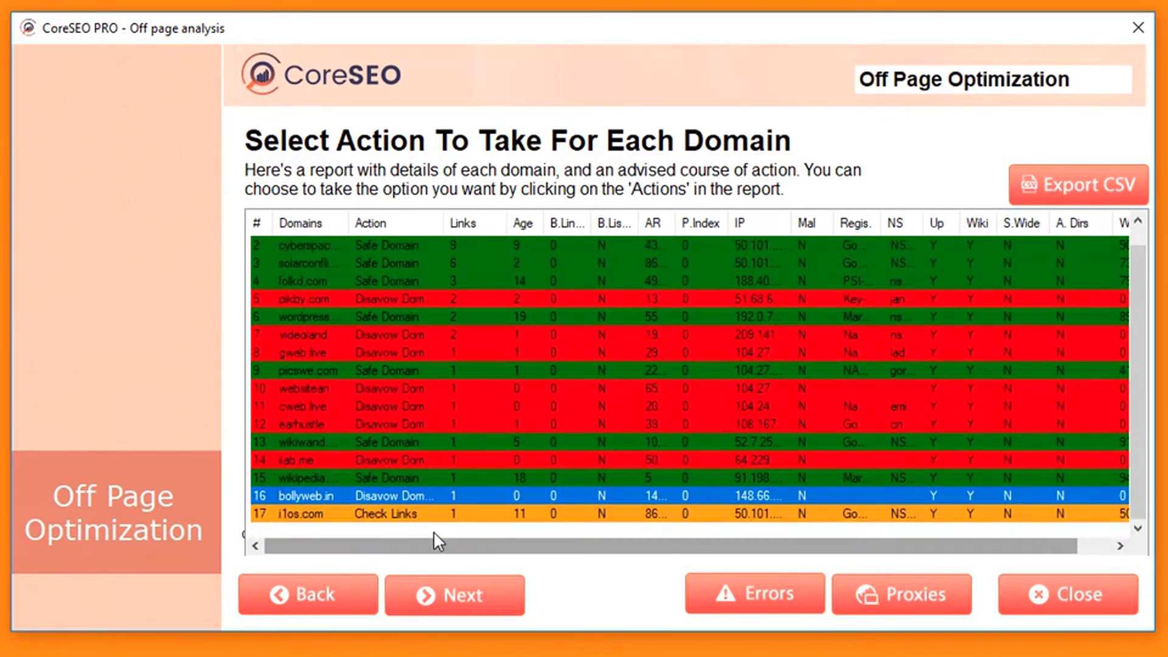
left_click(434, 515)
left_click(436, 513)
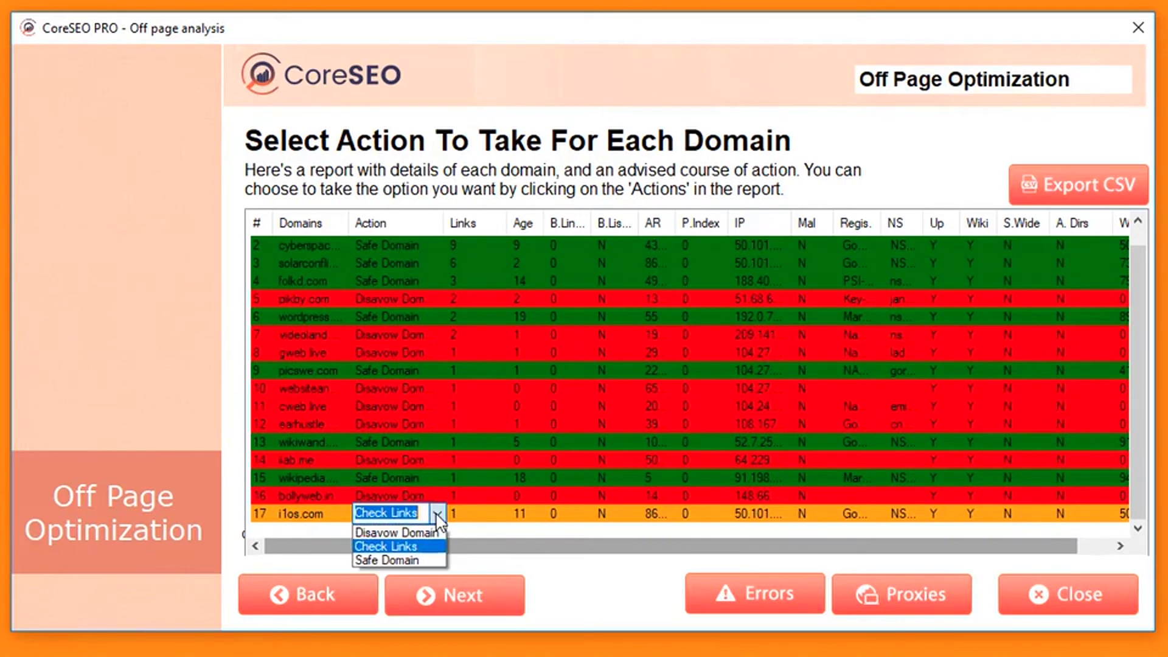
left_click(413, 558)
left_click(307, 493)
Step: Change the action for picswe.com to Disavow Domain
scroll(351, 397, "up", 1)
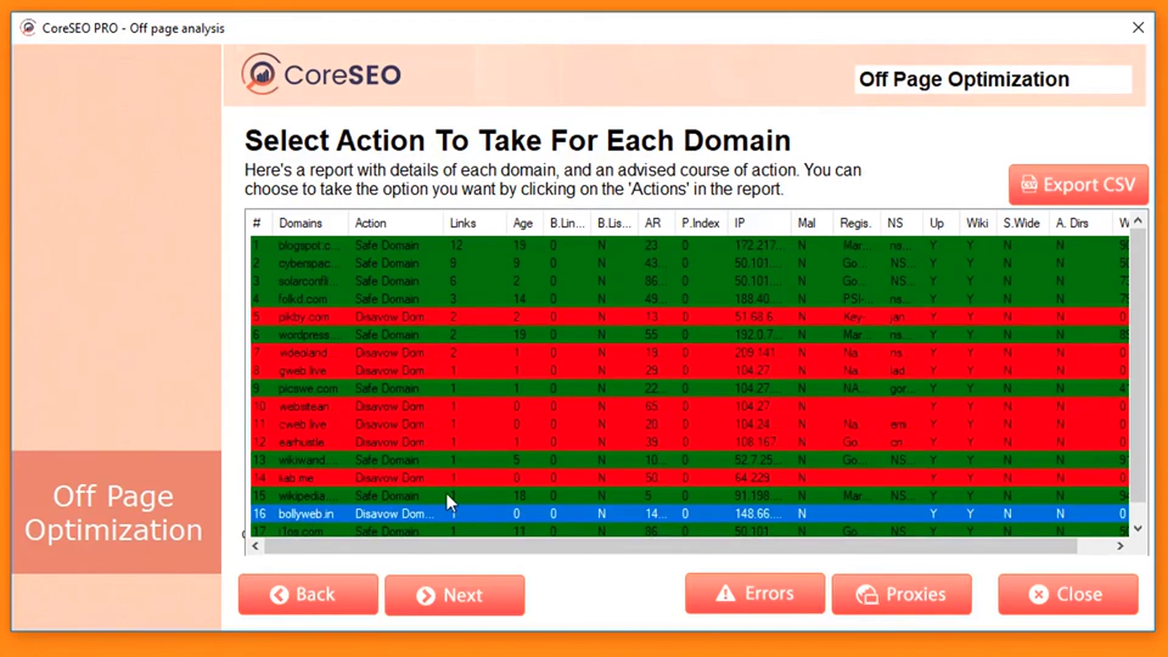
left_click(437, 388)
left_click(443, 390)
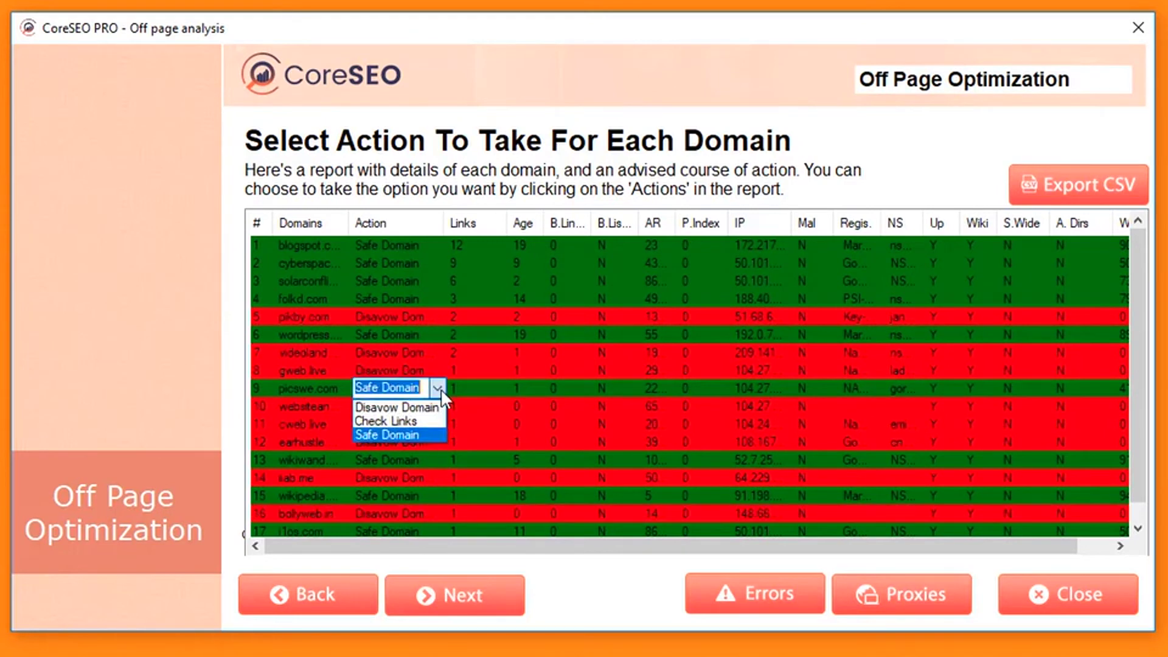
left_click(391, 404)
left_click(301, 406)
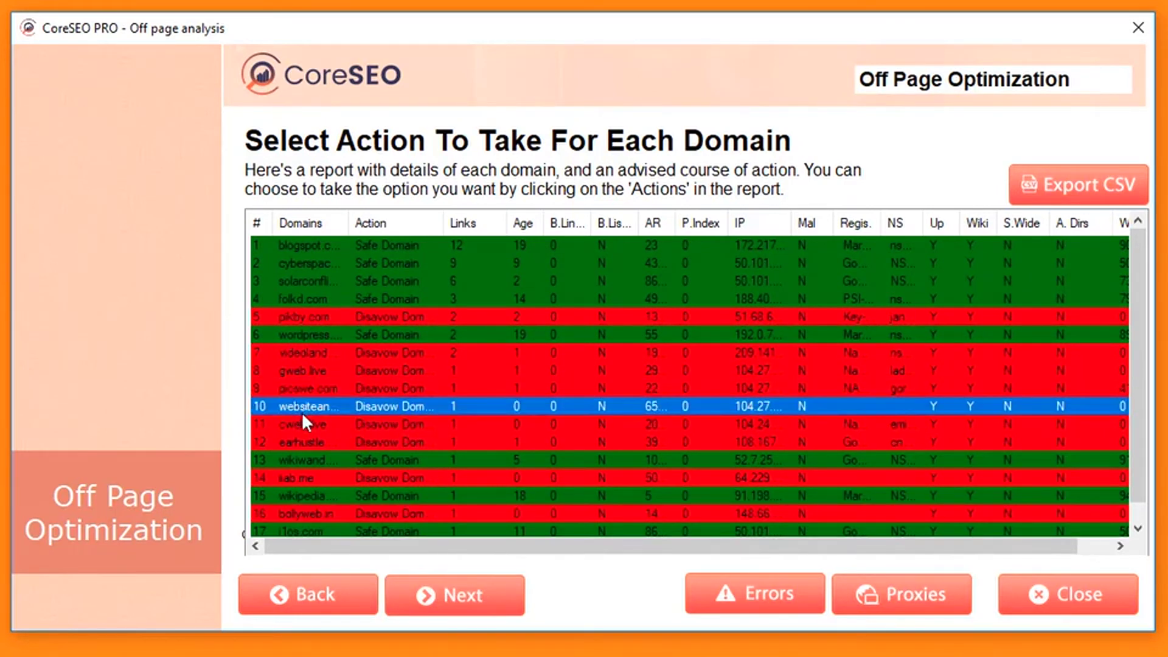
Step: Review the remaining columns of the domain report and continue to the backlink collection settings
left_click(440, 394)
left_click(616, 403)
left_click_drag(669, 546, 704, 542)
left_click_drag(609, 234, 647, 236)
left_click(695, 532)
left_click_drag(811, 541, 447, 542)
left_click(453, 589)
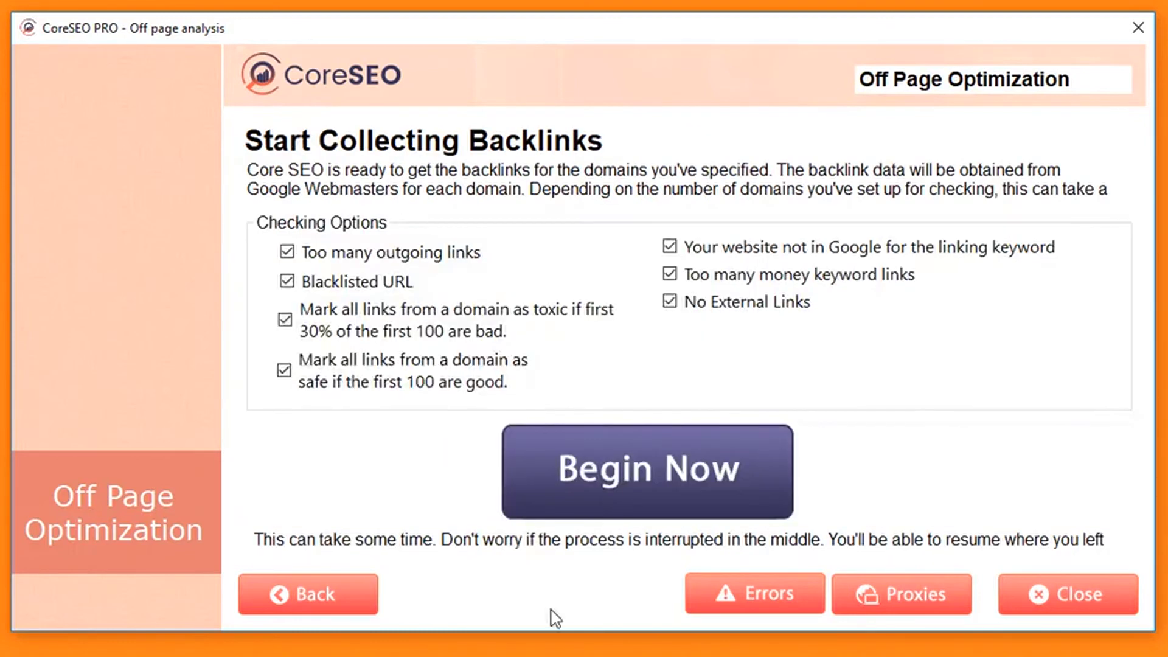